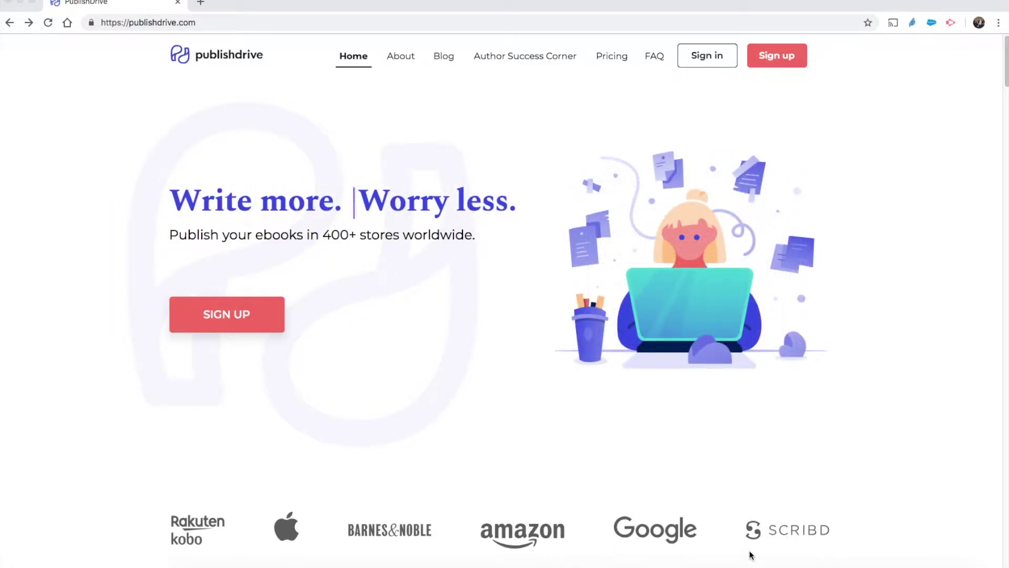
Step: Sign in to the publishing account and start creating an Amazon Advertising campaign from the marketing area
click(714, 56)
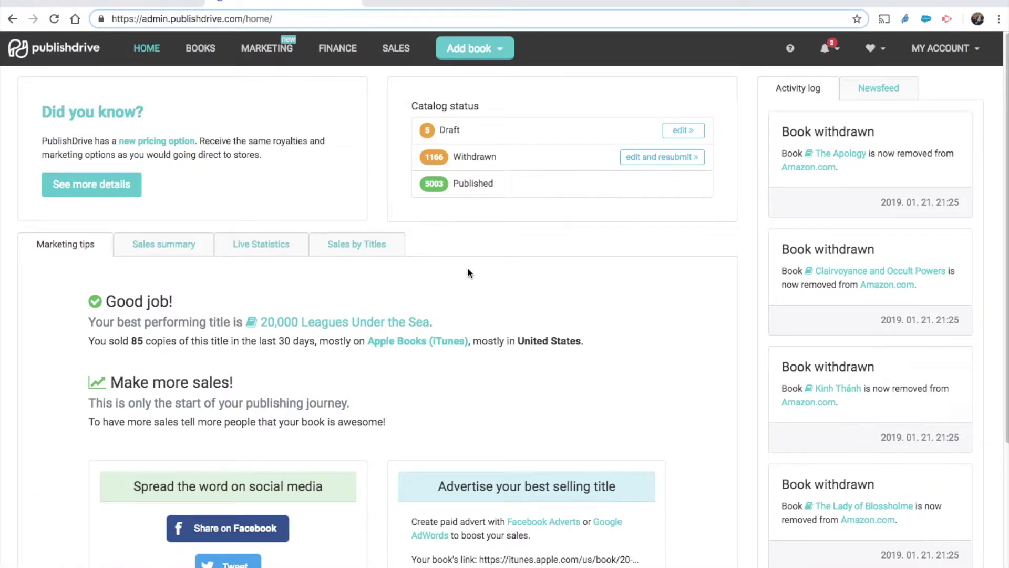
click(281, 51)
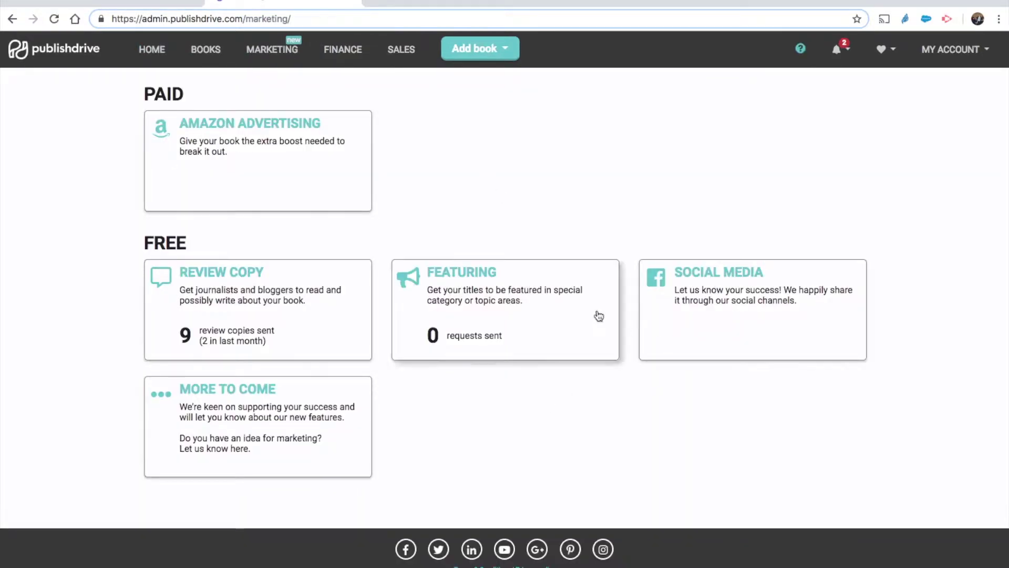
click(261, 173)
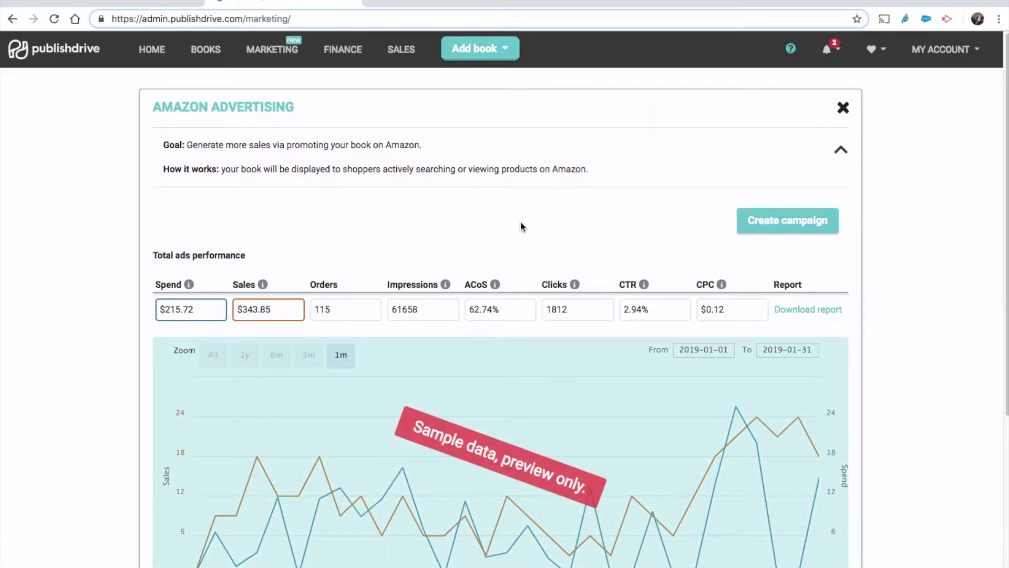
click(770, 228)
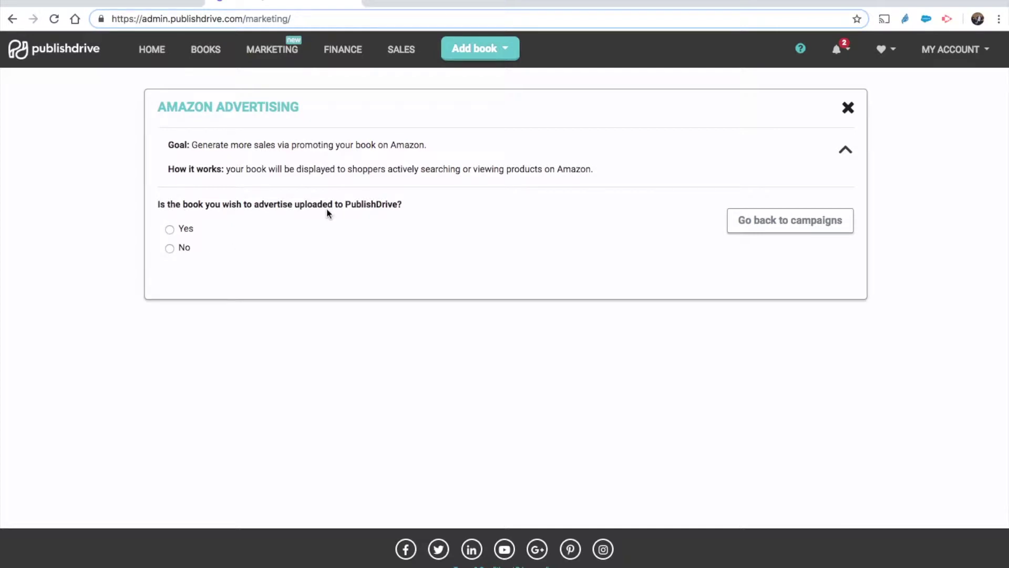
Step: Indicate that the advertised book is already uploaded to PublishDrive and choose "a Plato: The Apology" for the campaign
click(170, 249)
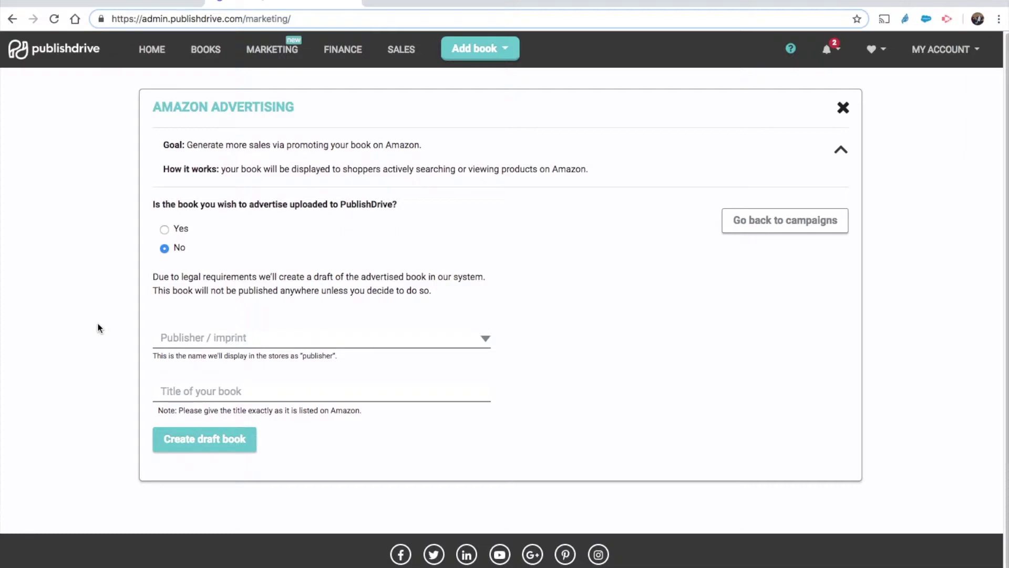
click(164, 229)
click(375, 327)
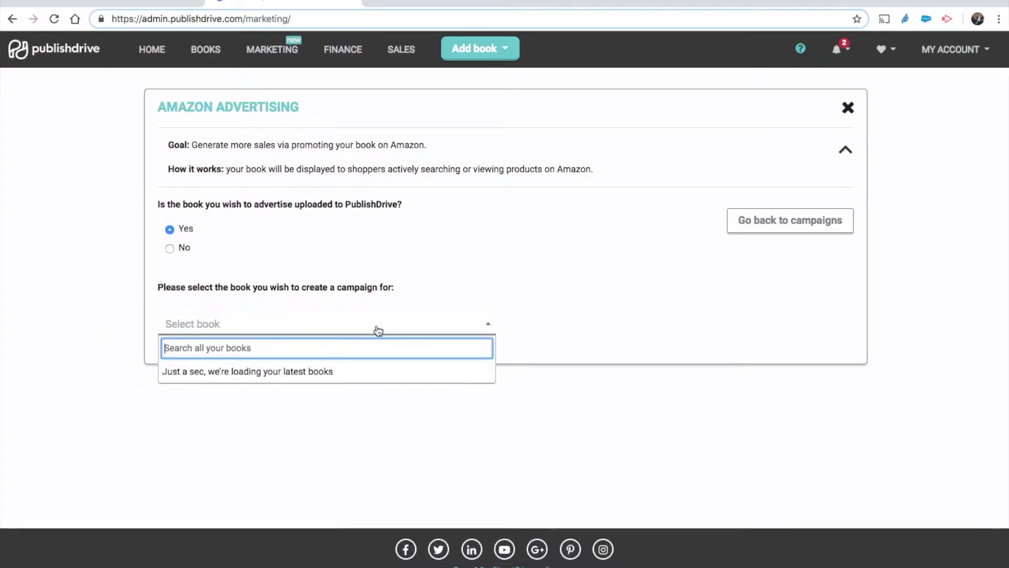
click(304, 520)
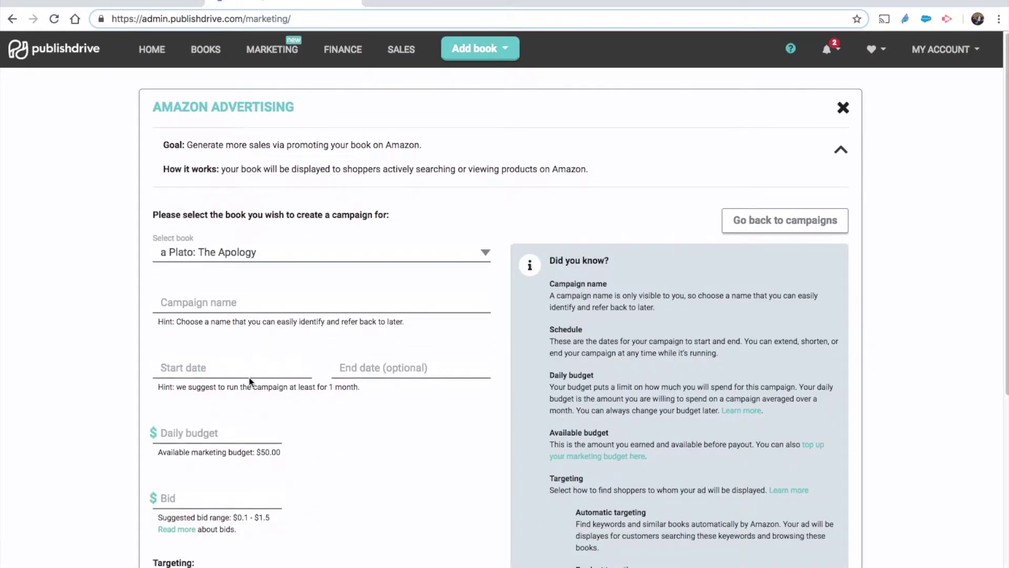
Step: Fill in the campaign form with the name Plato Campaign, start date 2019-02-27, end date 2019-04-24 and a daily budget of $10
click(193, 305)
text(Plato Campaign)
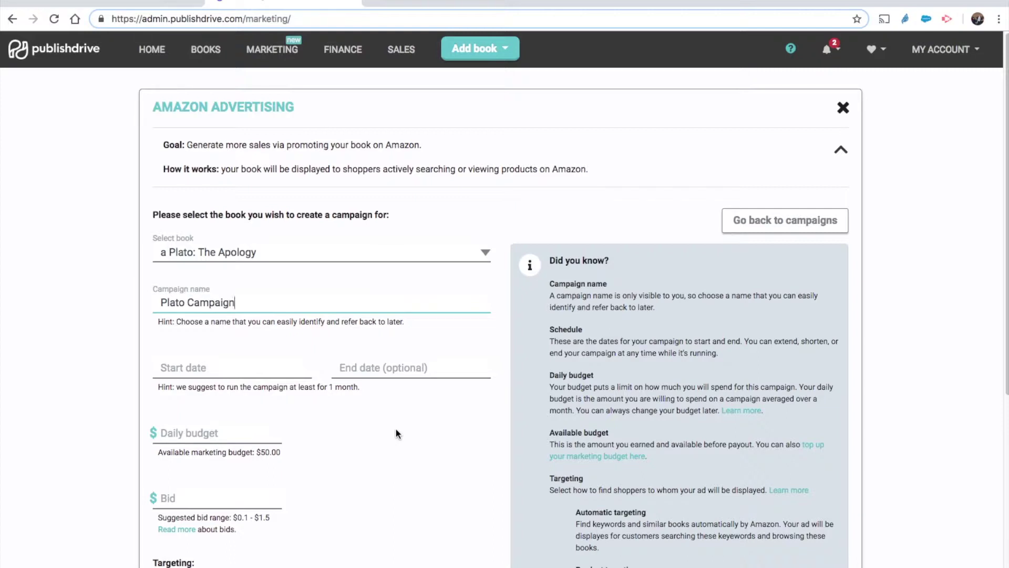
click(208, 368)
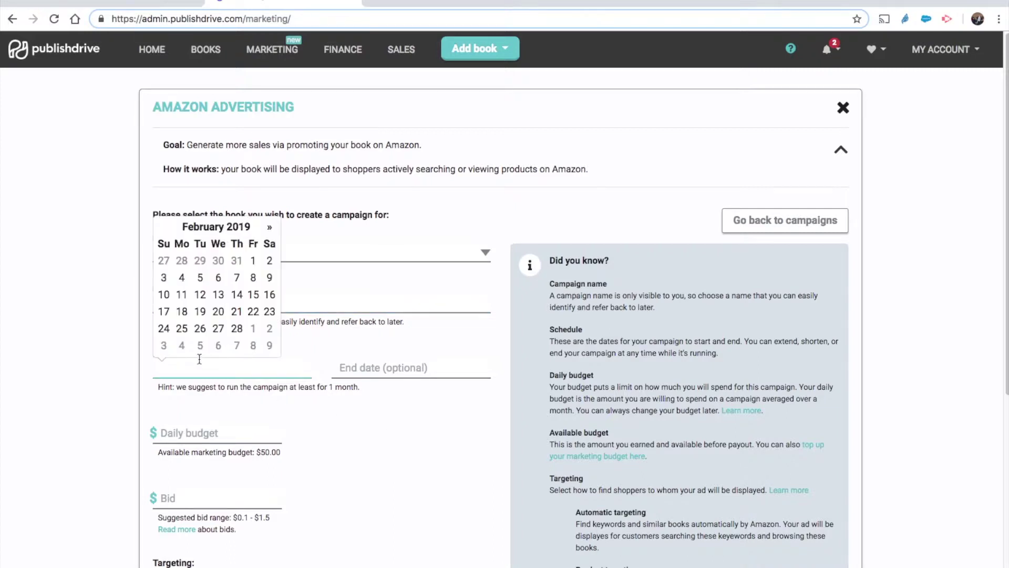
click(220, 331)
click(366, 371)
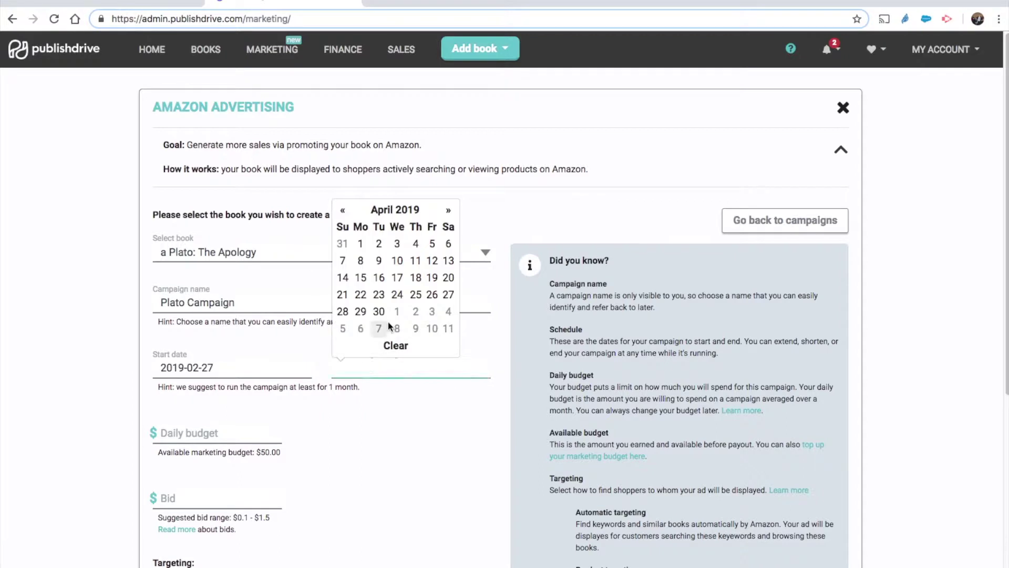
click(396, 293)
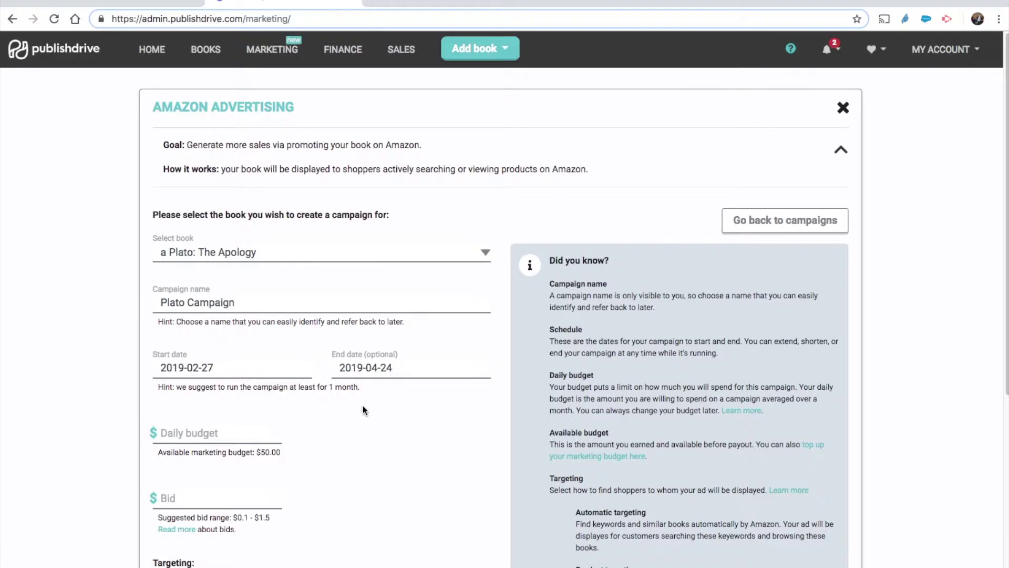
click(174, 433)
text(10)
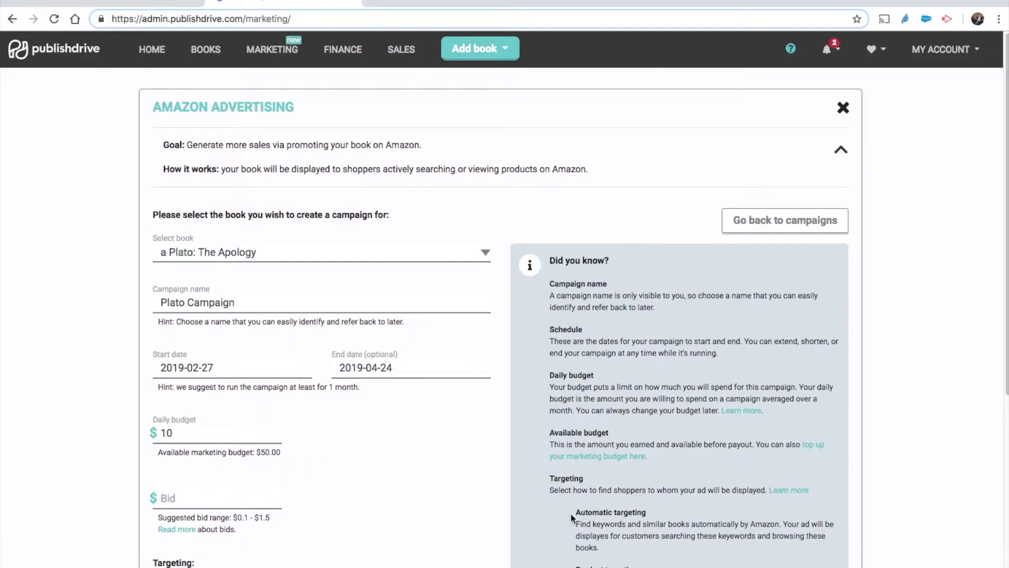
Step: Review the options for funding the marketing budget from earnings, card or PayPal, and check the funding confirmation e-mail in Gmail
click(597, 456)
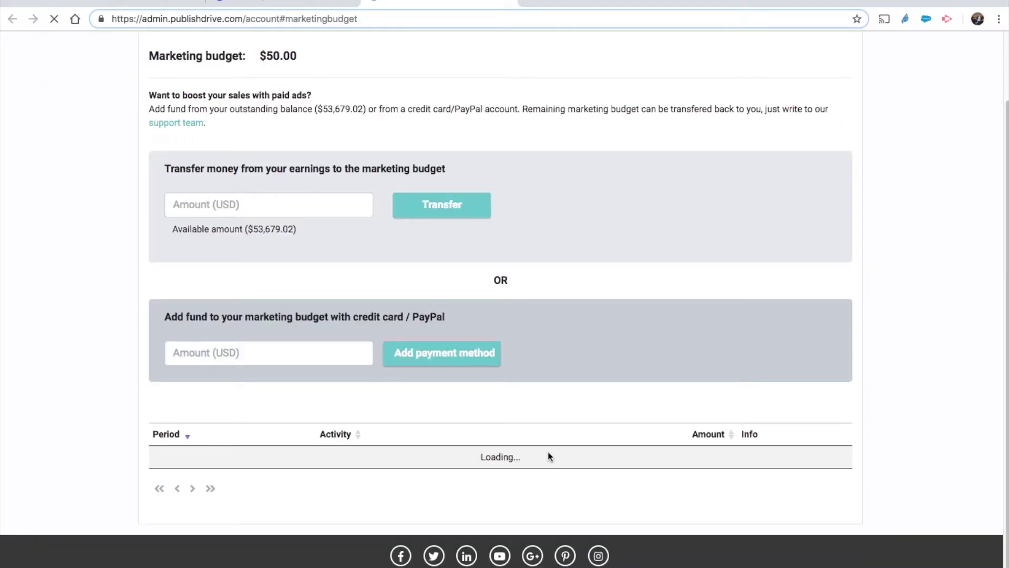
click(446, 355)
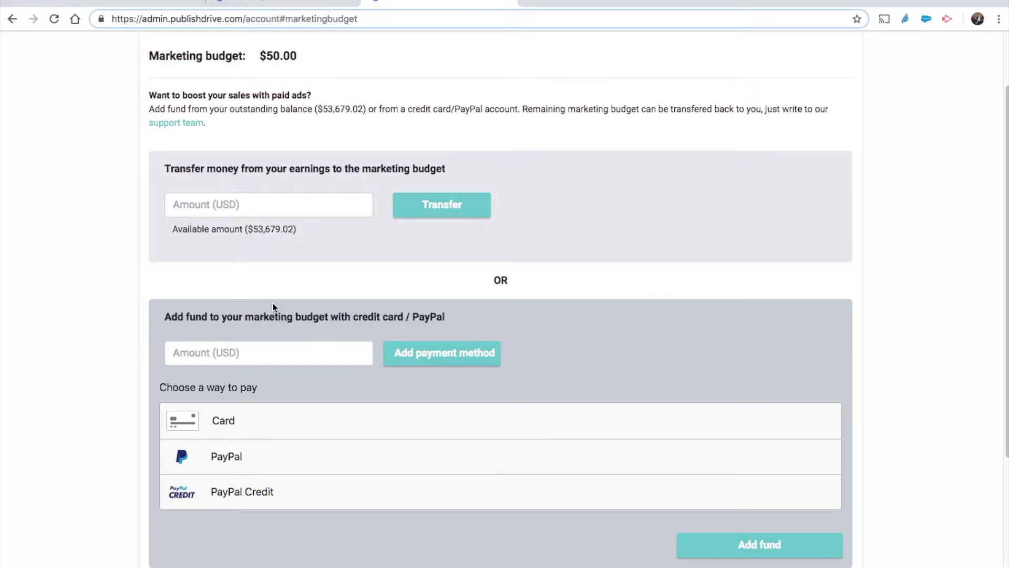
scroll(272, 306, up, 1)
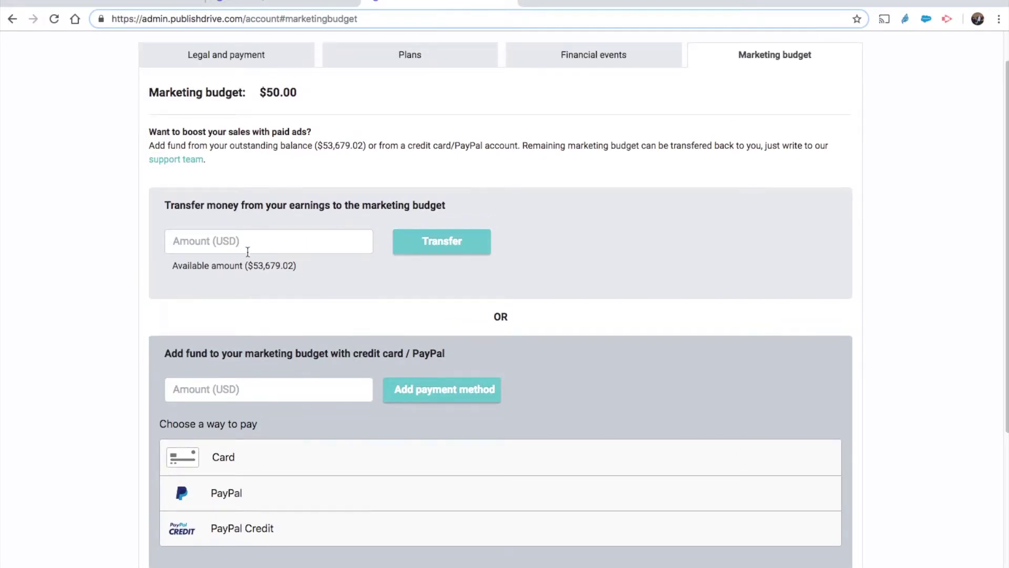
click(227, 241)
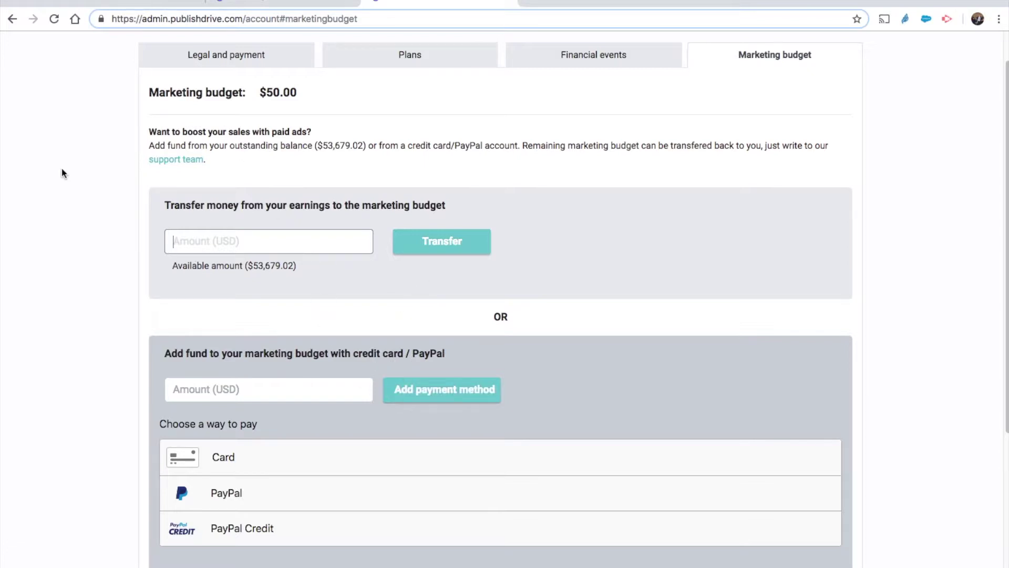
click(76, 2)
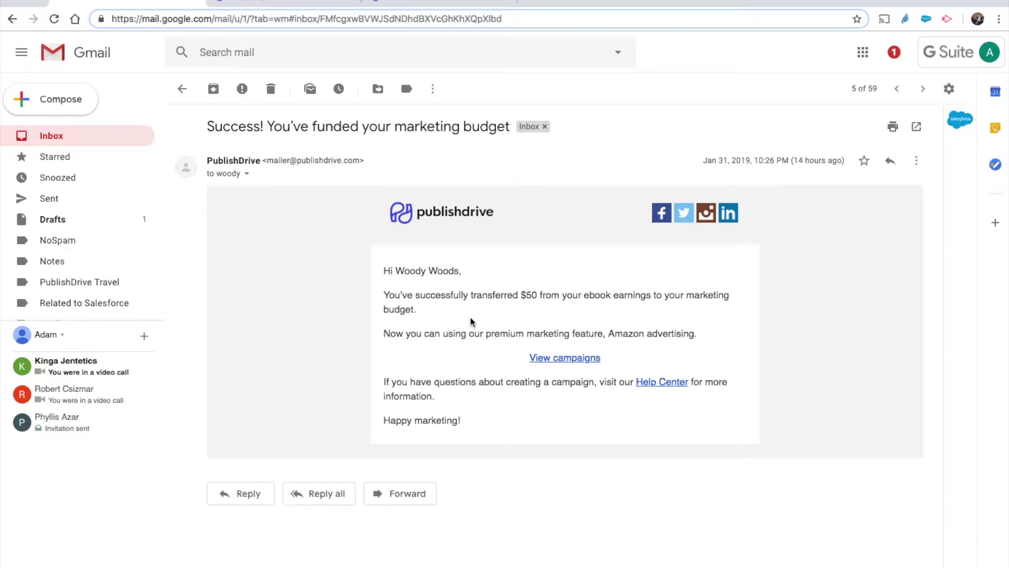
Step: Switch back to the PublishDrive campaign form and set the bid to $0.75
click(291, 3)
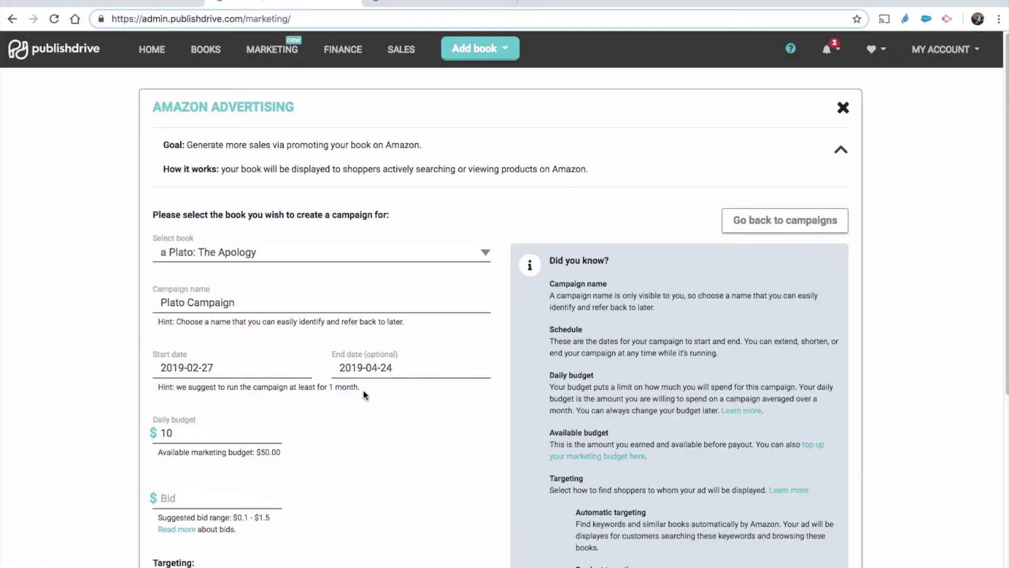
scroll(361, 427, down, 3)
click(165, 415)
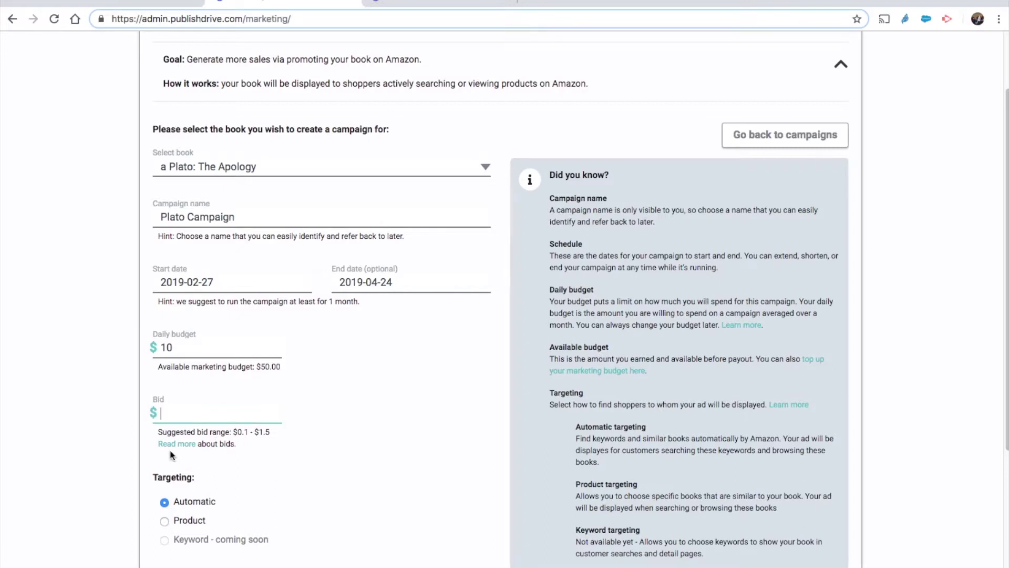
text(0.75)
click(239, 450)
Step: Read the targeting explanations beside the campaign form and Amazon's help article on targeting, and return to the form
scroll(453, 484, down, 1)
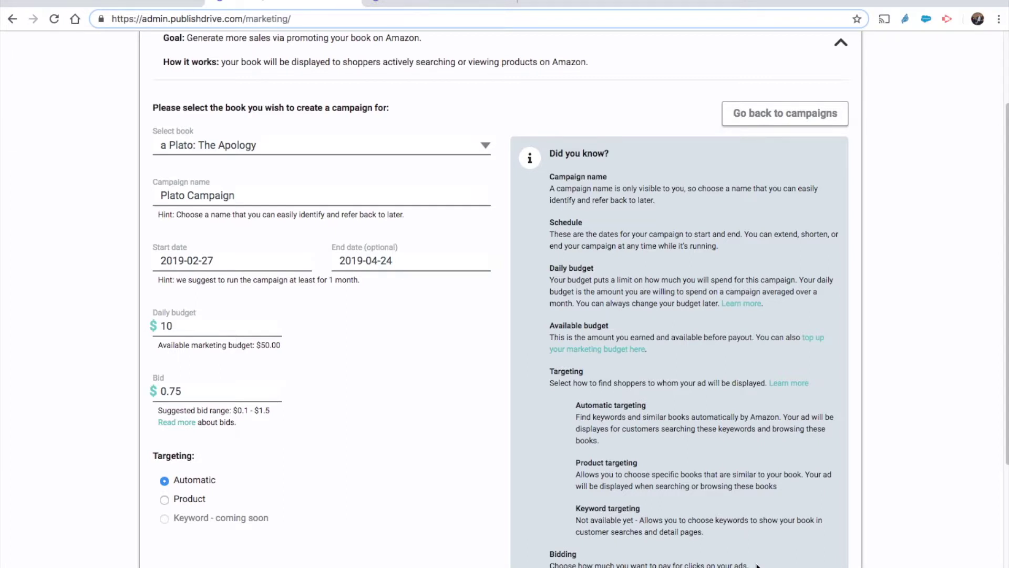
scroll(326, 446, up, 1)
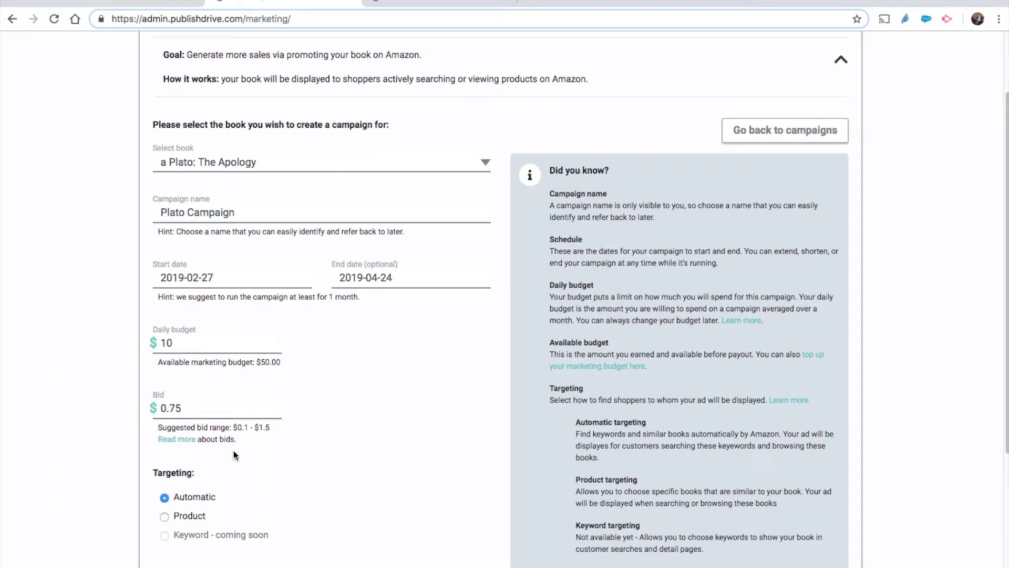
scroll(235, 452, down, 1)
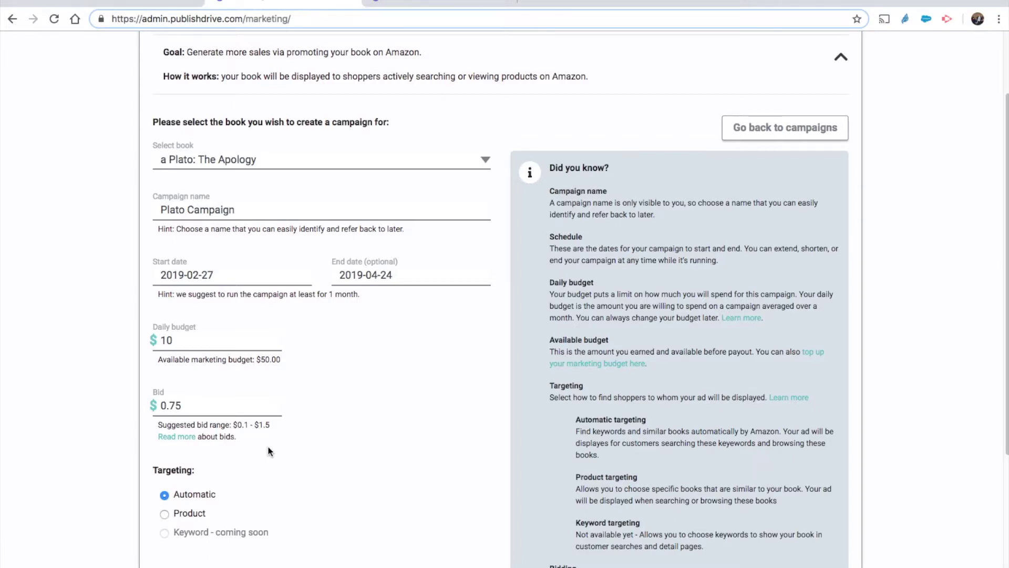
scroll(268, 447, down, 3)
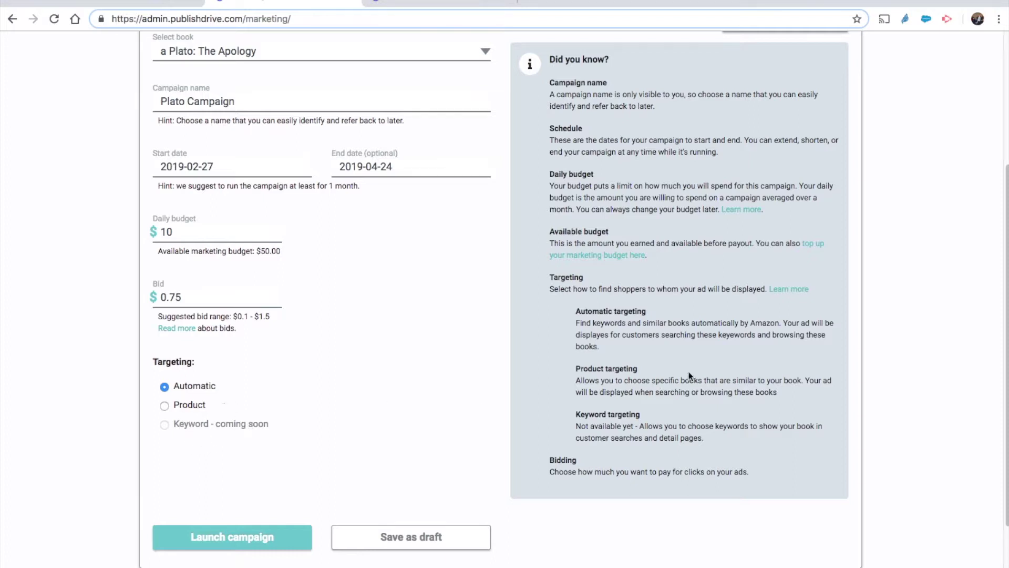
click(790, 290)
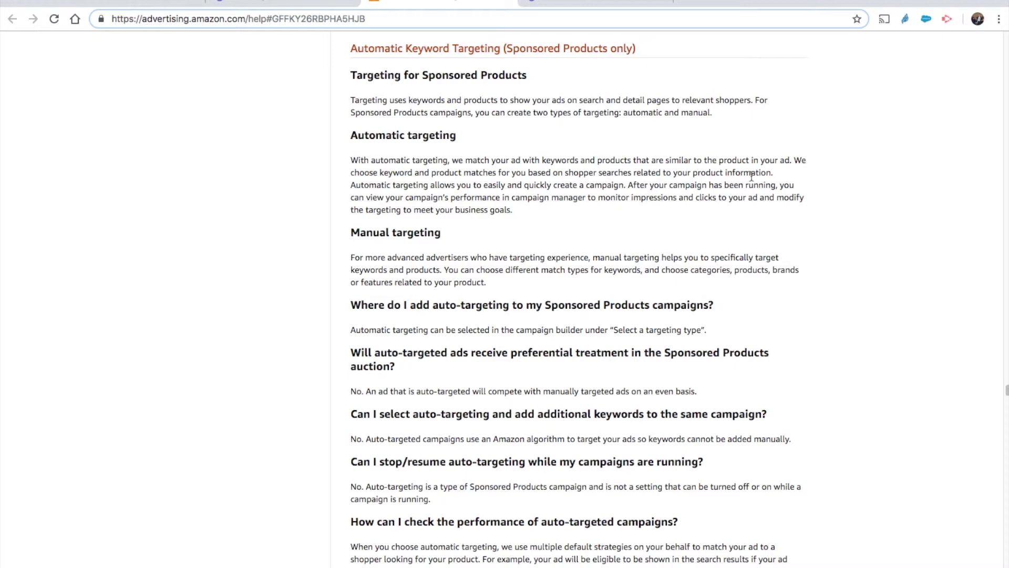
click(272, 4)
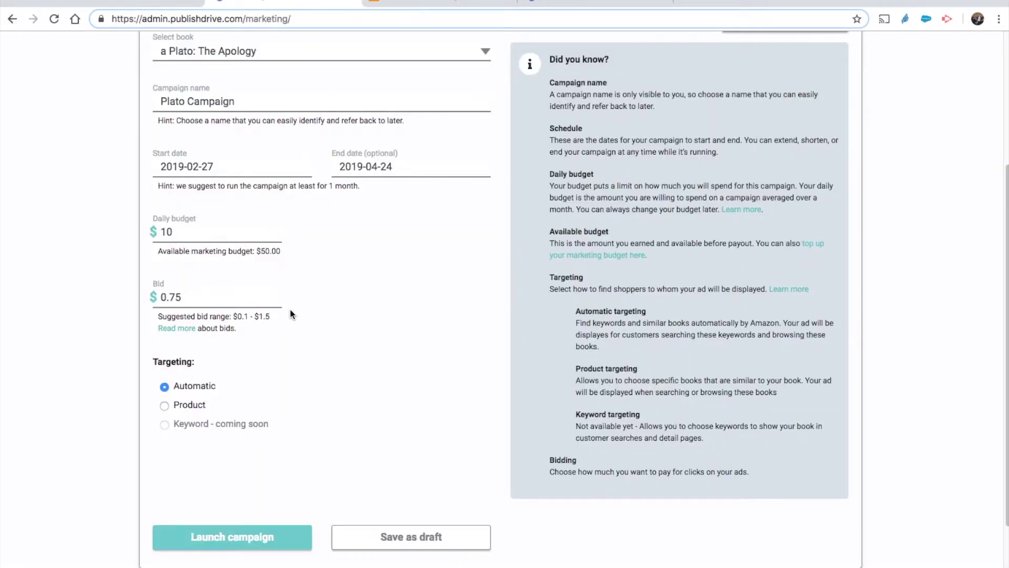
Step: Try Product targeting to view its book search field, and restore Automatic targeting for the campaign
click(164, 407)
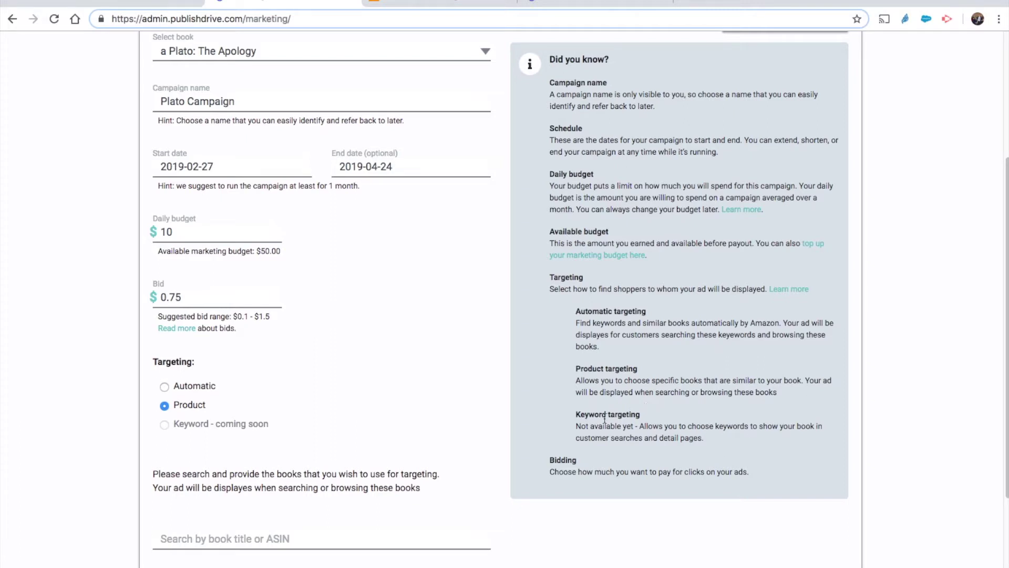
scroll(430, 494, down, 2)
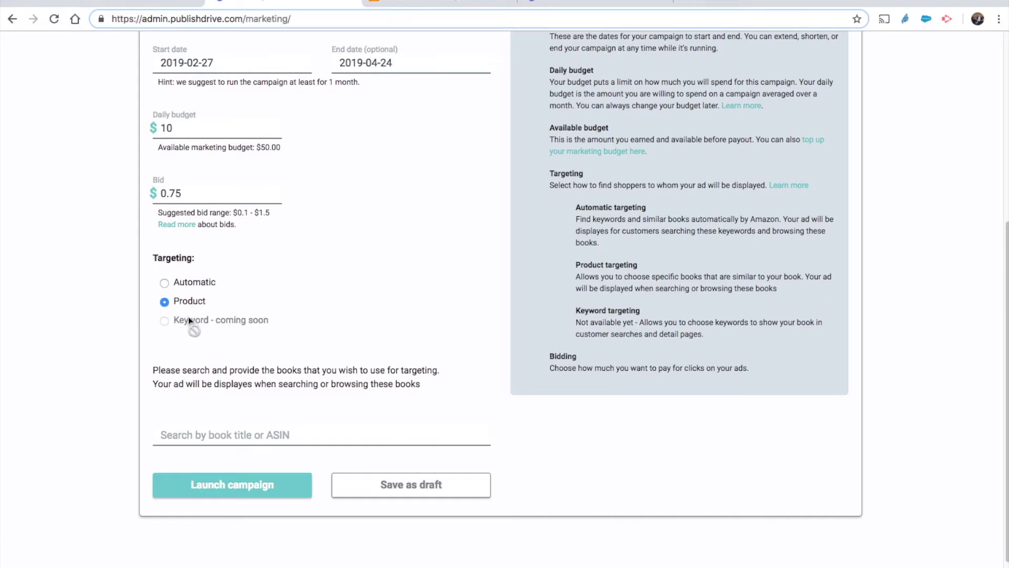
click(164, 283)
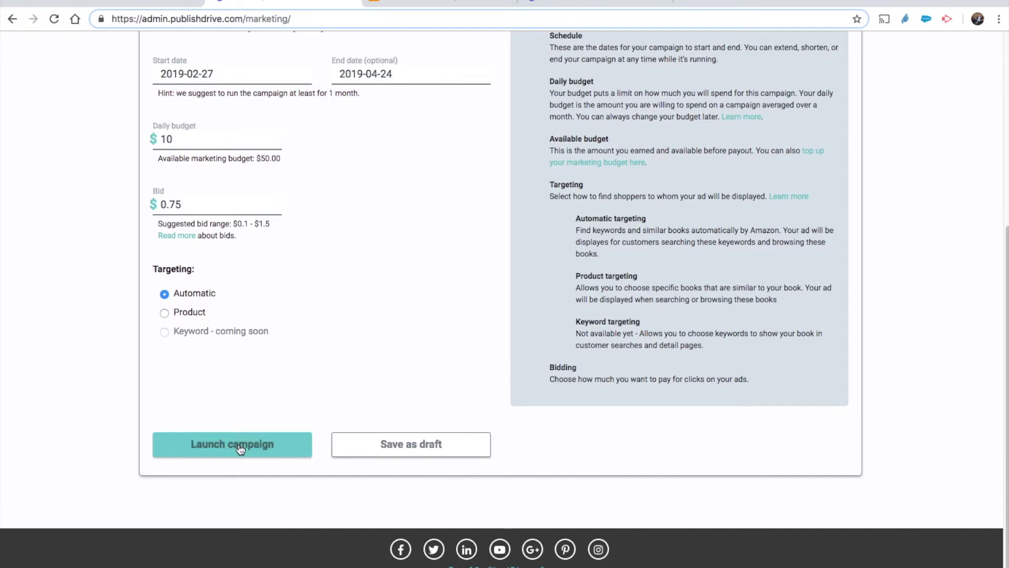
Step: Leave the campaign form, examine the total ads performance and the Sample campaign's details in Amazon Advertising, and close the view
scroll(663, 368, up, 5)
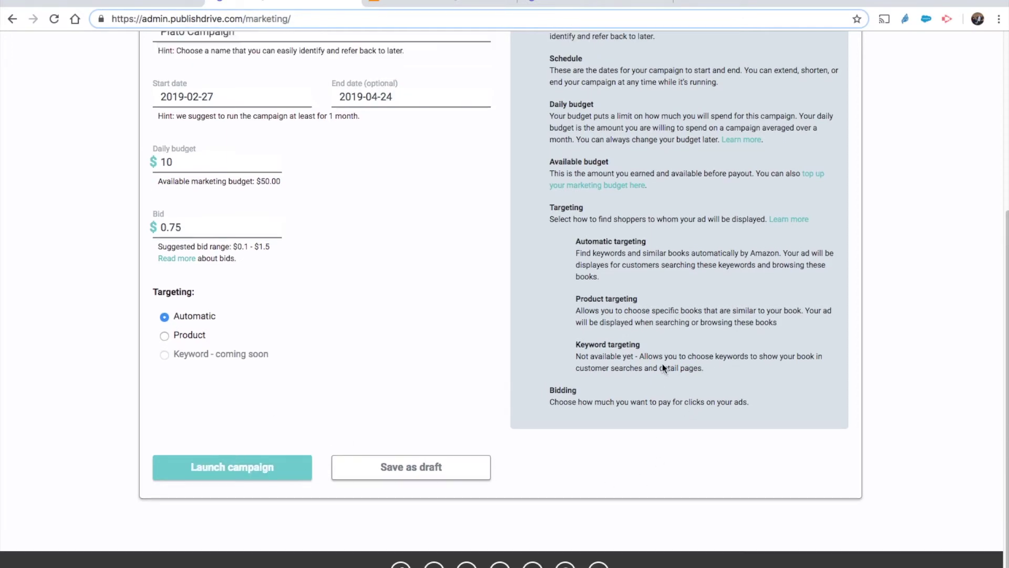
click(271, 49)
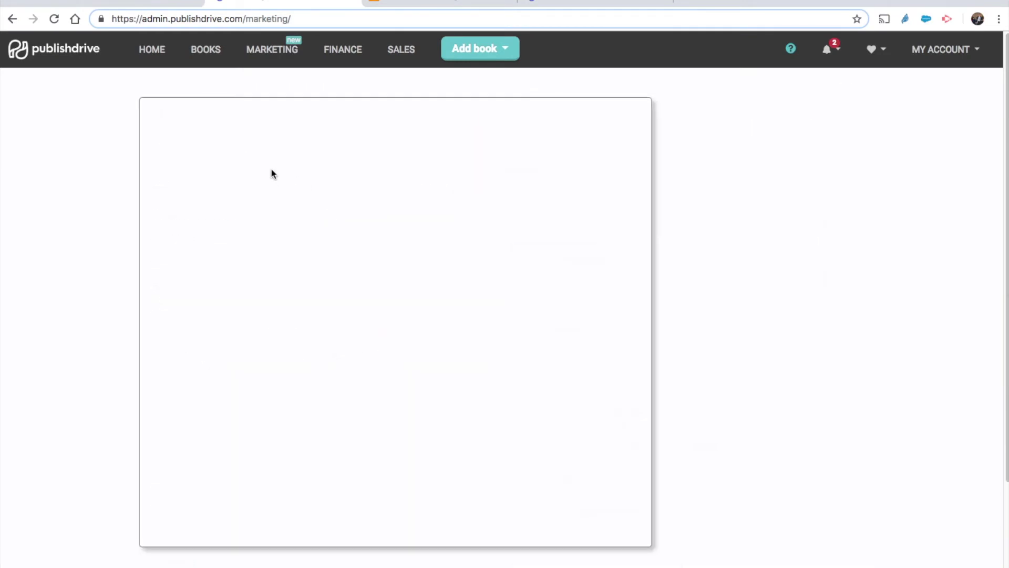
click(248, 145)
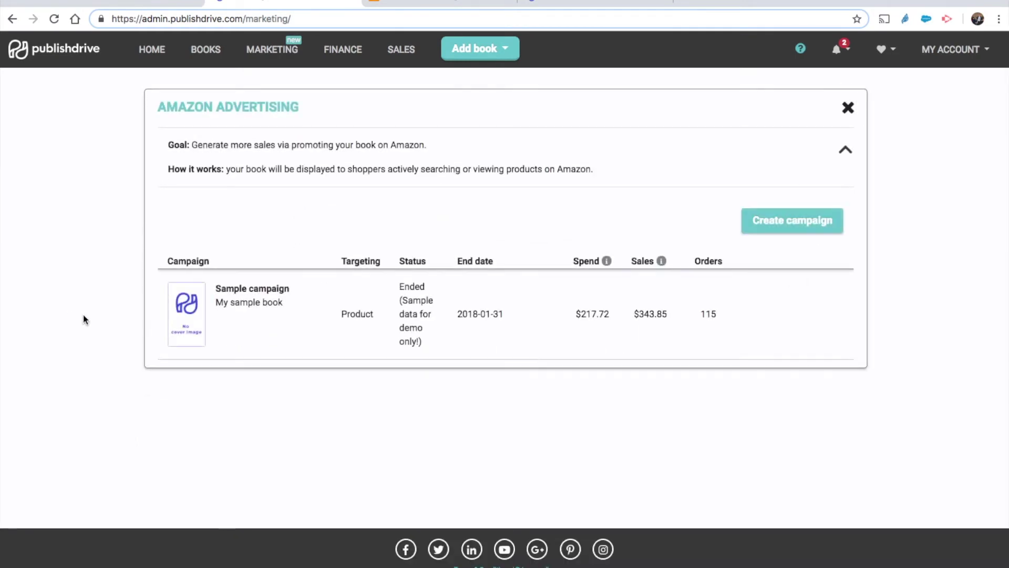
scroll(83, 314, down, 1)
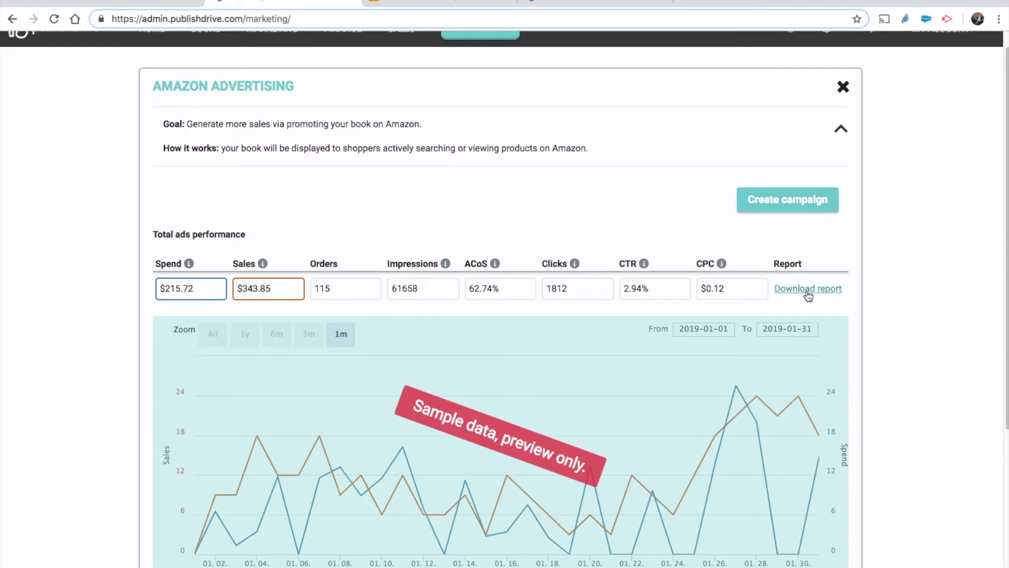
scroll(808, 295, down, 4)
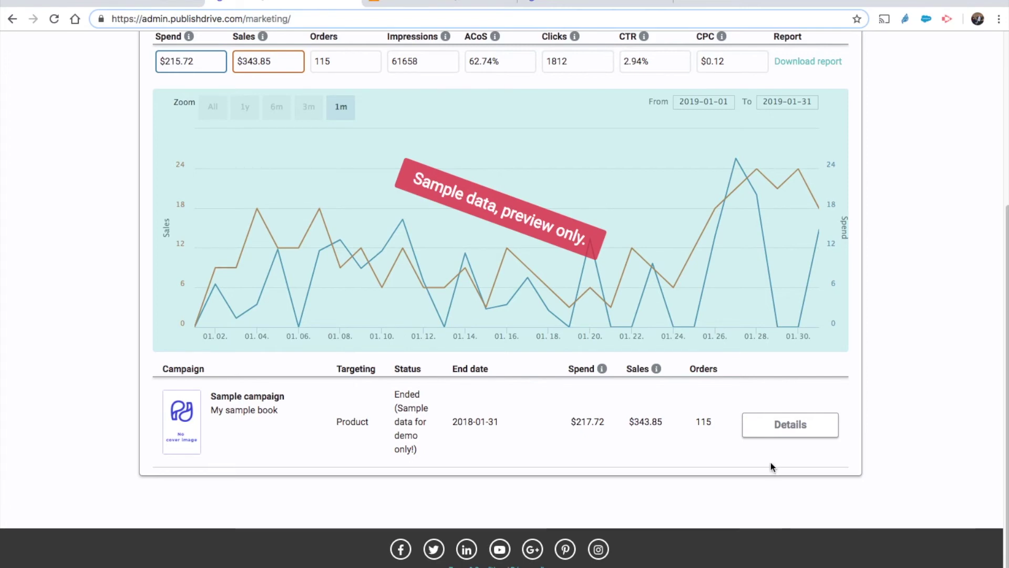
click(784, 428)
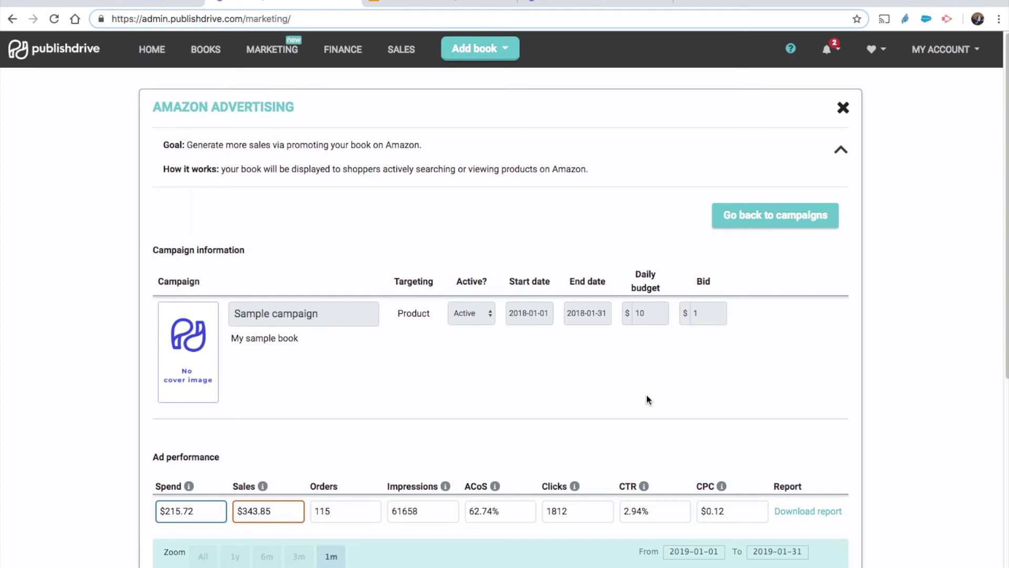
click(844, 109)
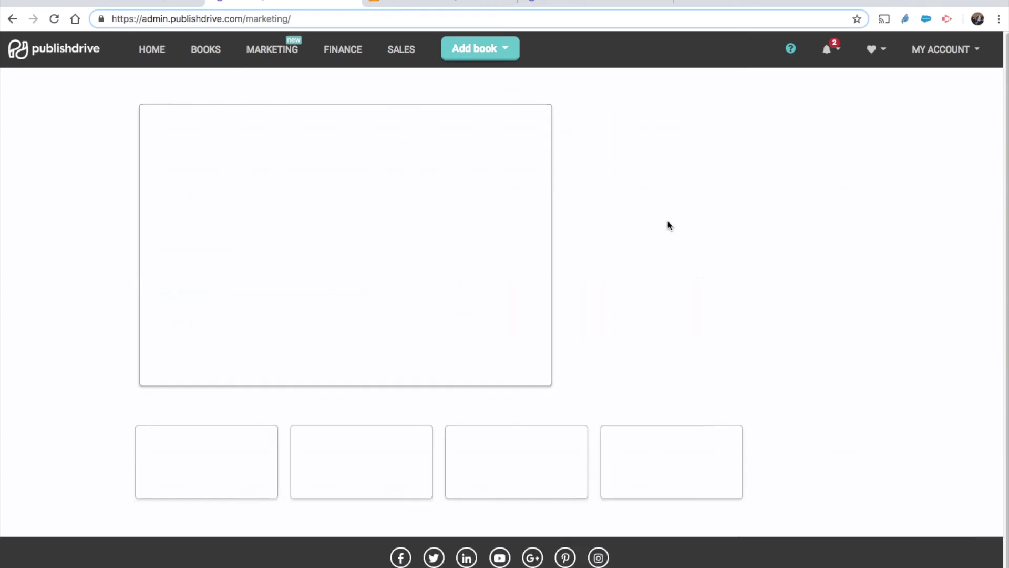